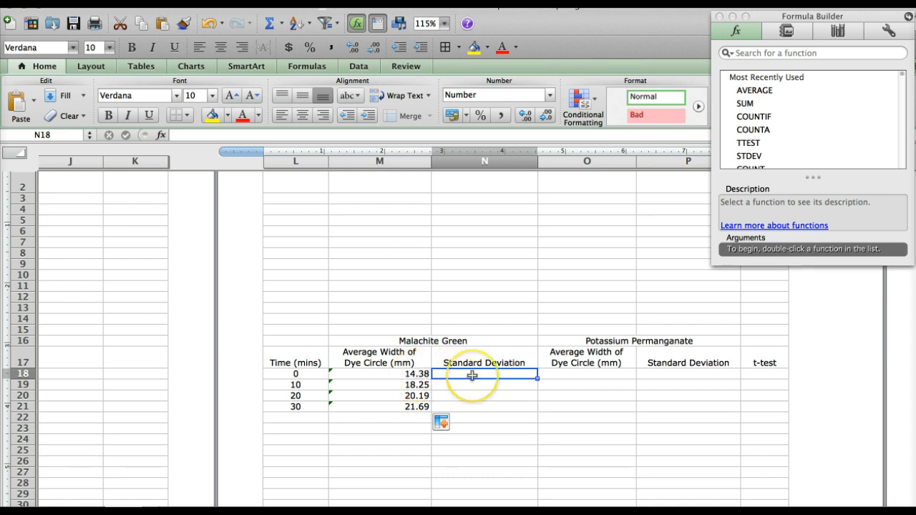
Calculate the Malachite Green standard deviation at 0 minutes in N18 with STDEV over B4:I4
click(163, 135)
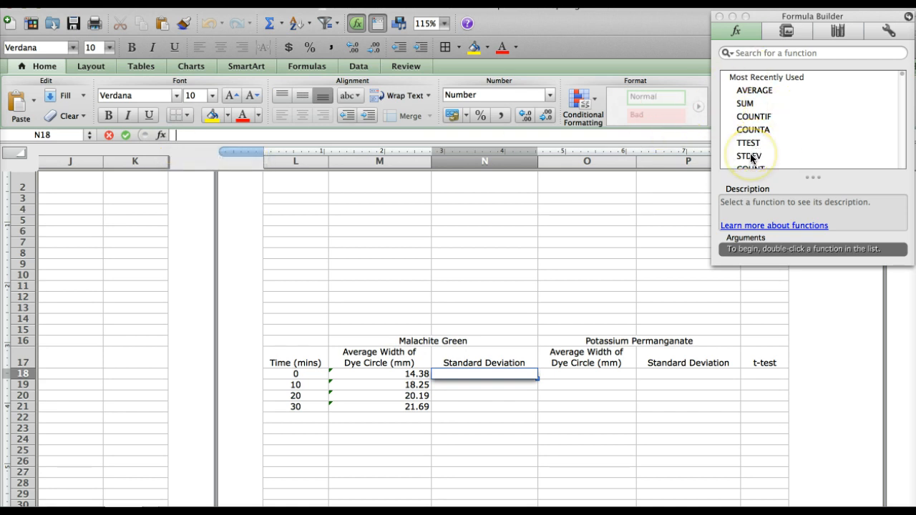
scroll(751, 158, down, 3)
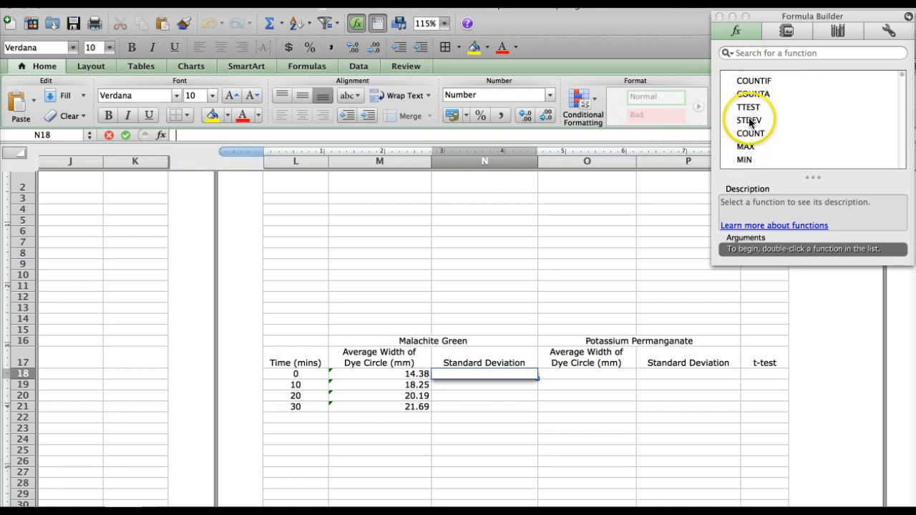
click(749, 121)
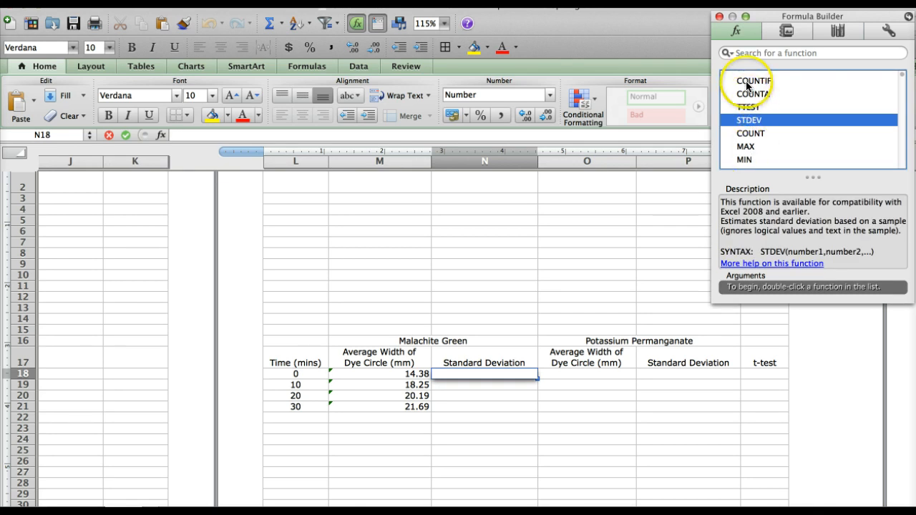
double_click(752, 122)
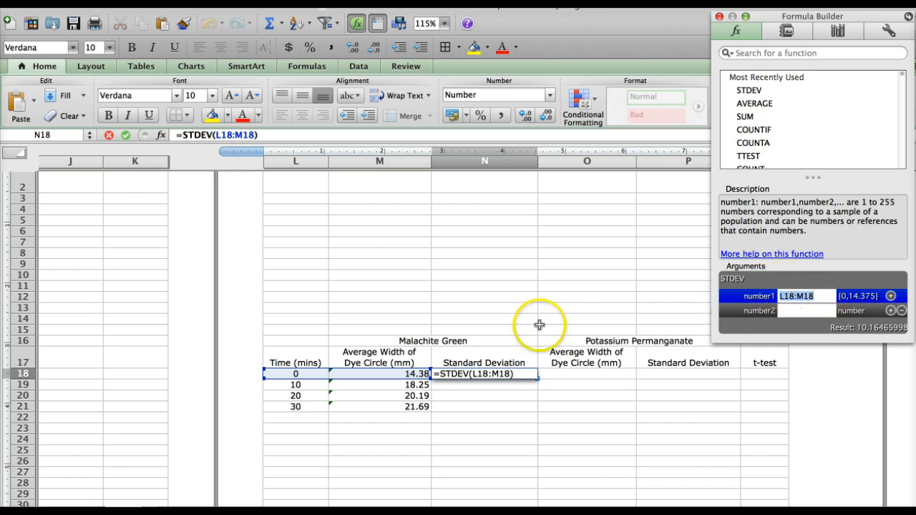
scroll(509, 323, left, 10)
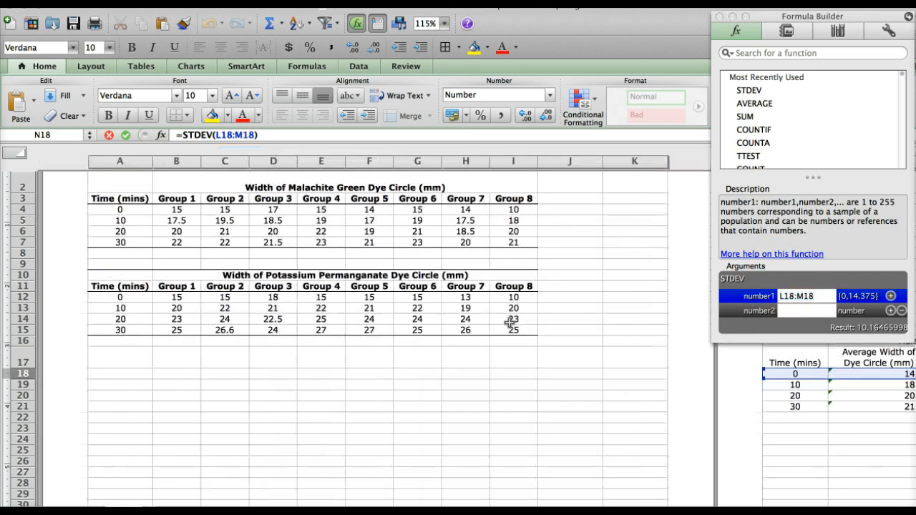
click(178, 209)
drag(244, 213, 518, 215)
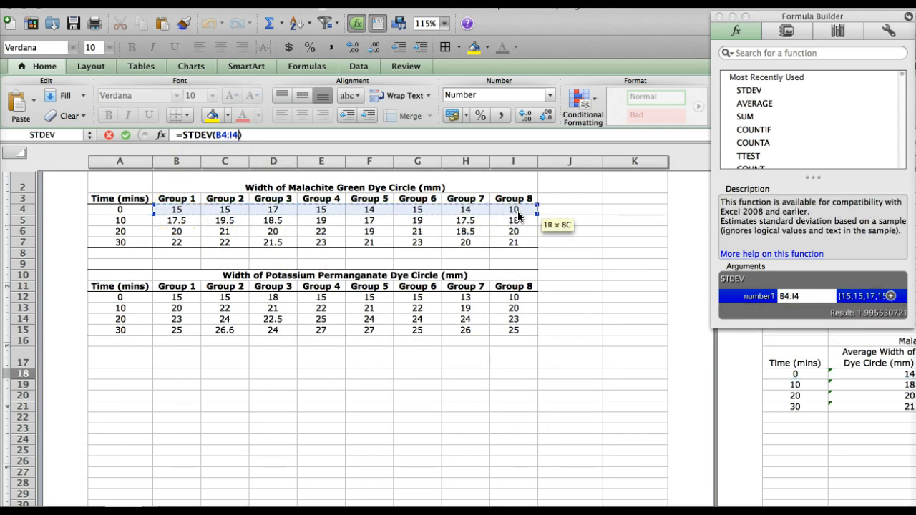
key(Return)
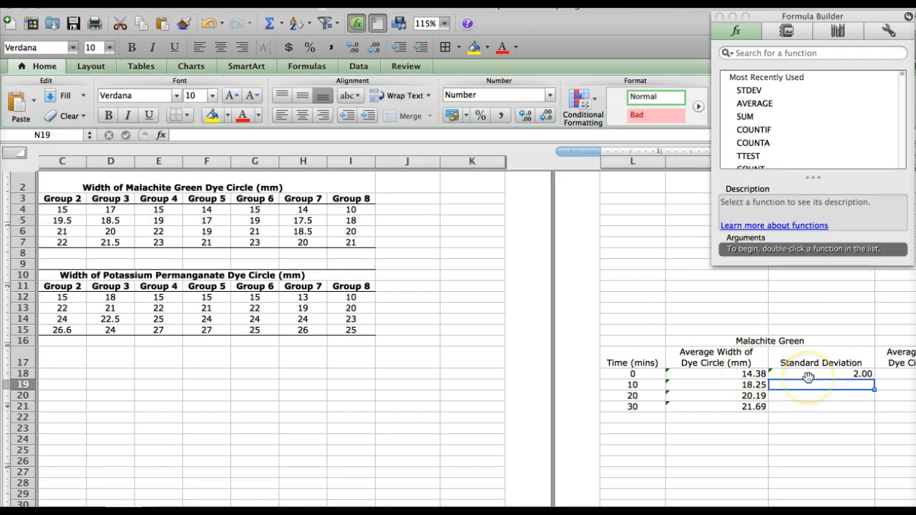
Calculate the Malachite Green standard deviation at 10 minutes in N19 with STDEV over B5:I5
scroll(808, 378, right, 4)
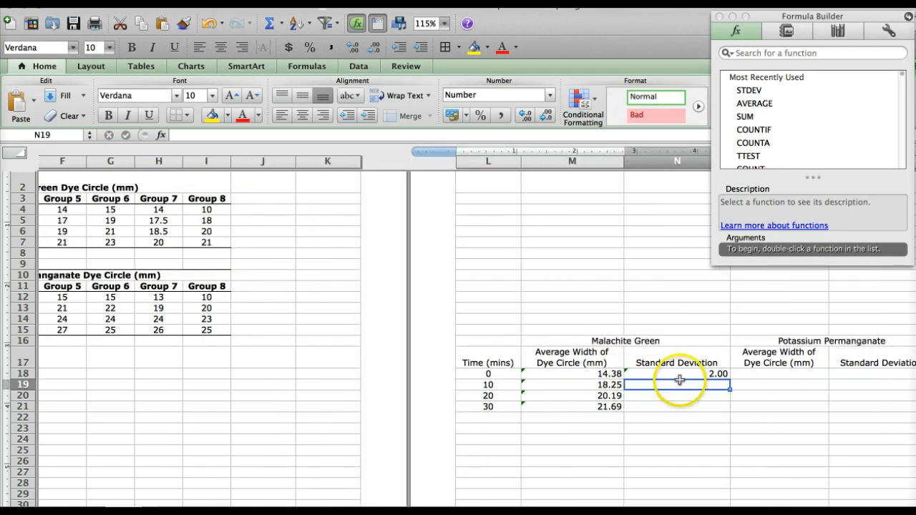
scroll(679, 380, right, 3)
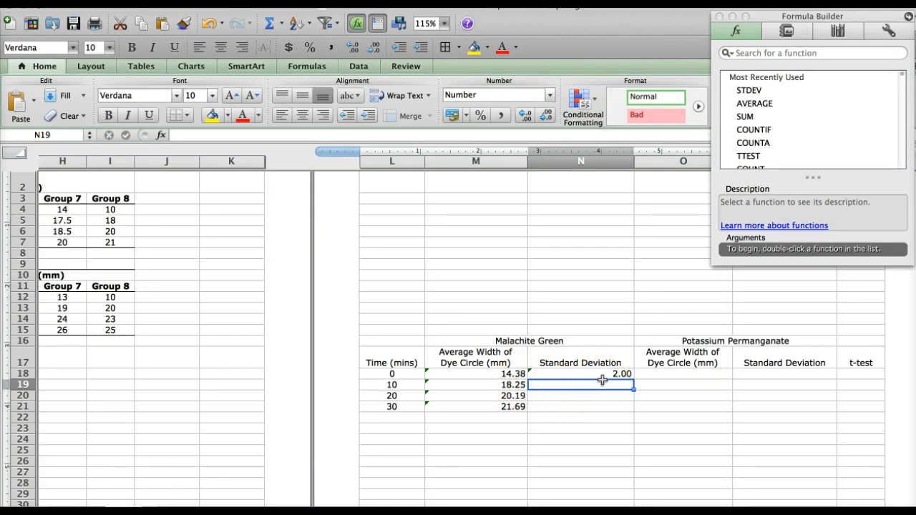
click(603, 386)
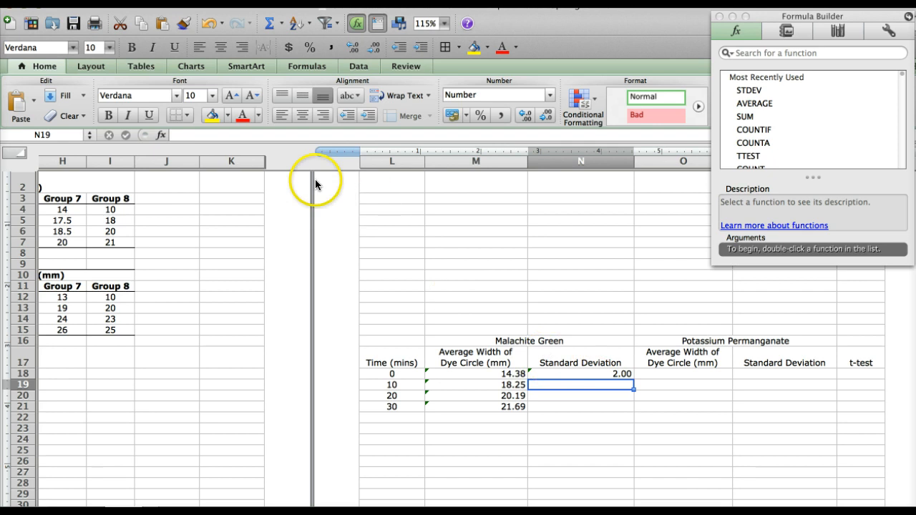
click(161, 136)
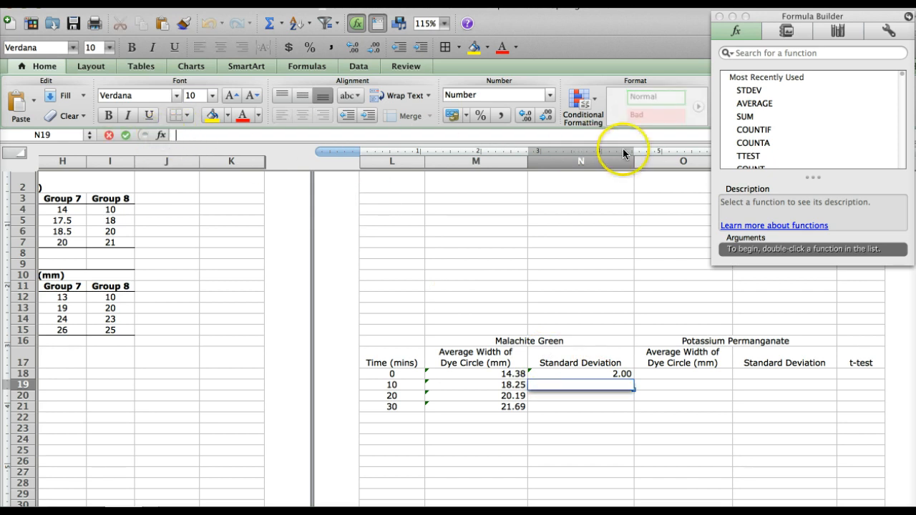
double_click(745, 91)
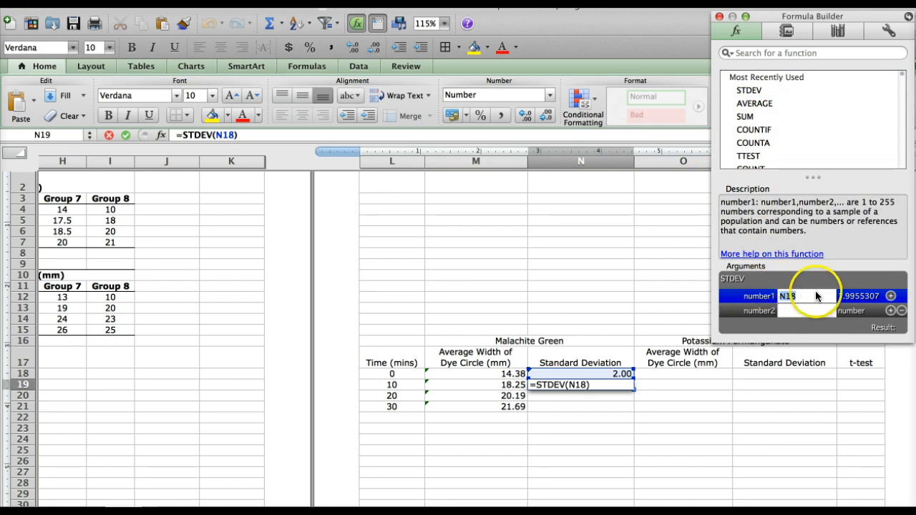
click(512, 310)
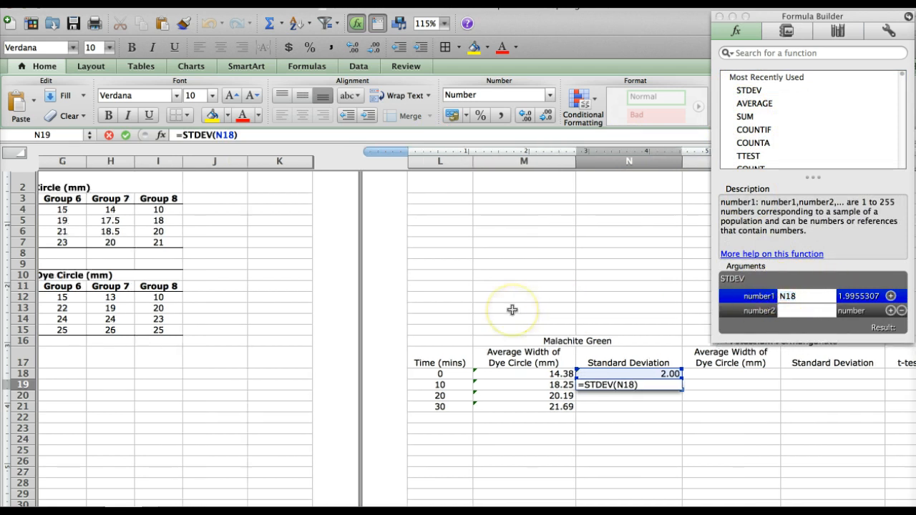
click(176, 232)
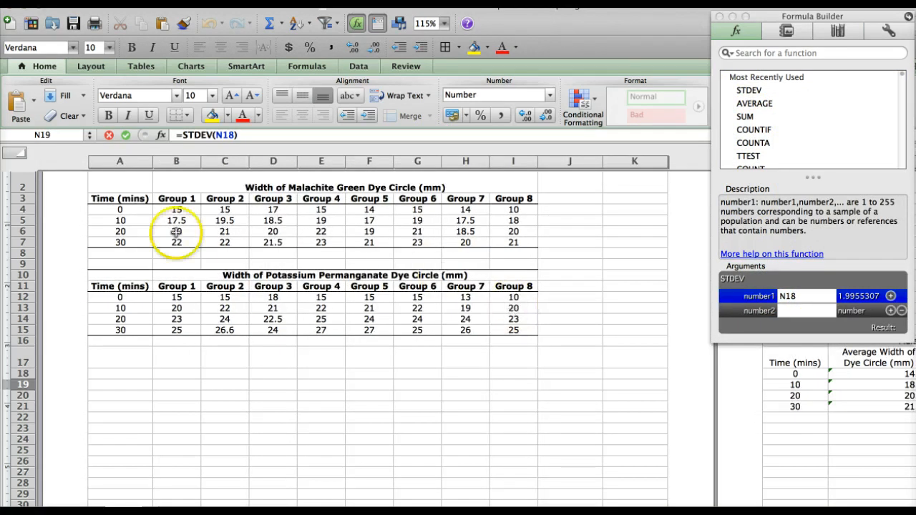
drag(176, 220, 520, 223)
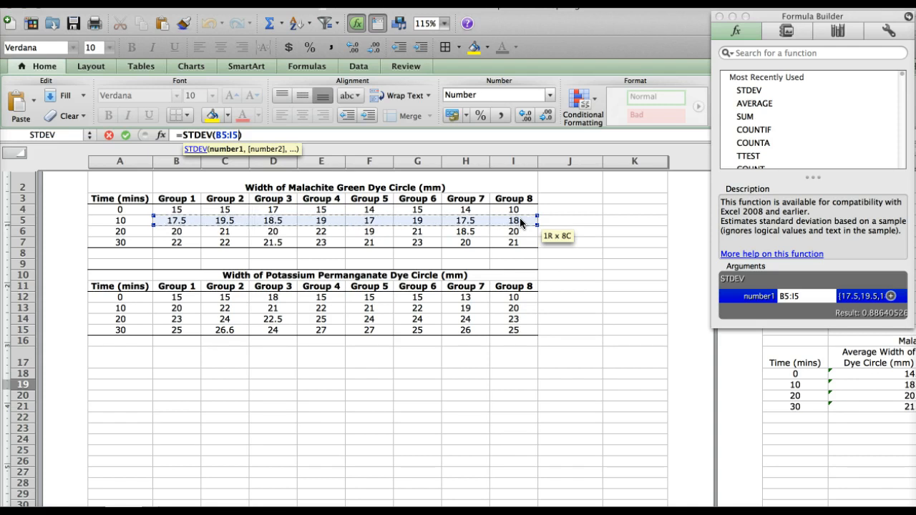
key(Return)
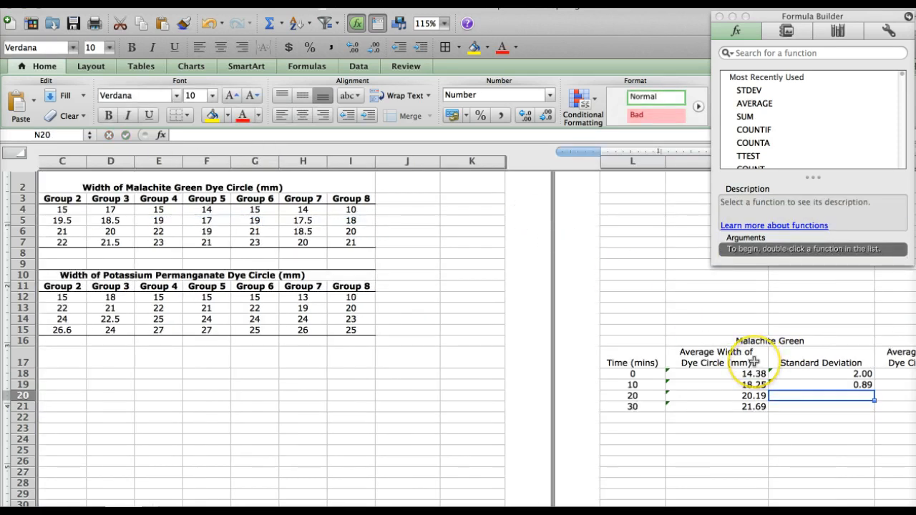
Fill the standard deviation formula from N19 down to N21 and check the cell ranges used in the column's formulas
scroll(755, 363, right, 5)
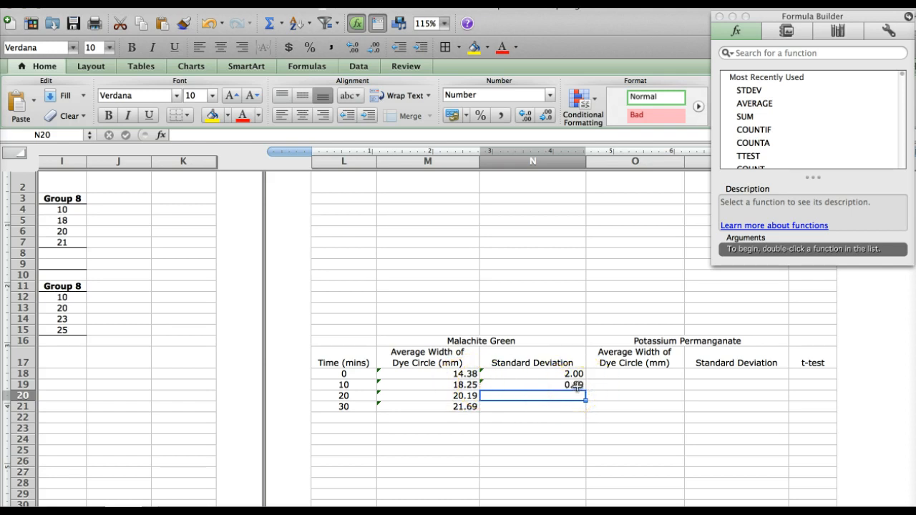
click(577, 386)
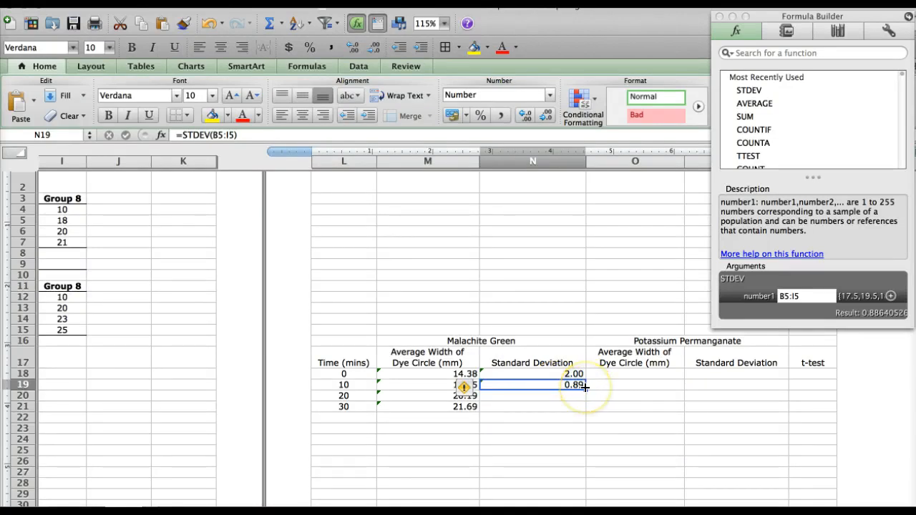
drag(585, 387, 586, 408)
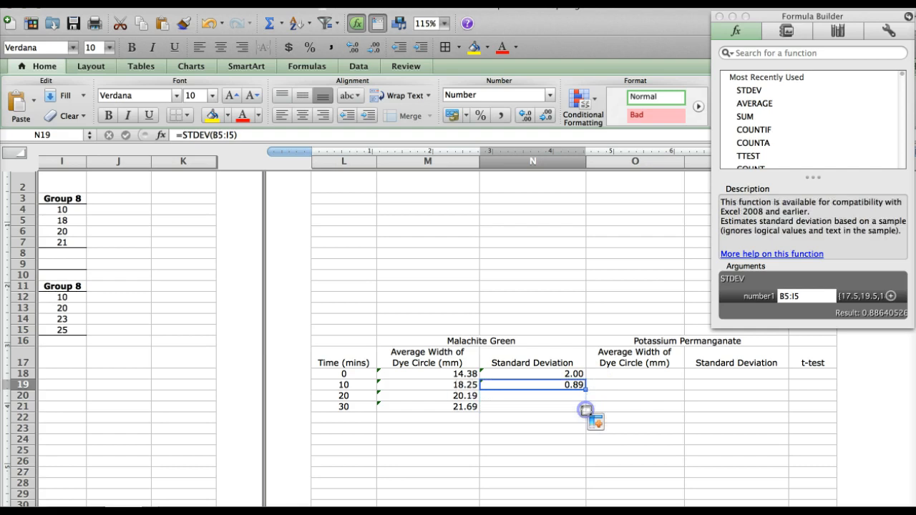
click(542, 374)
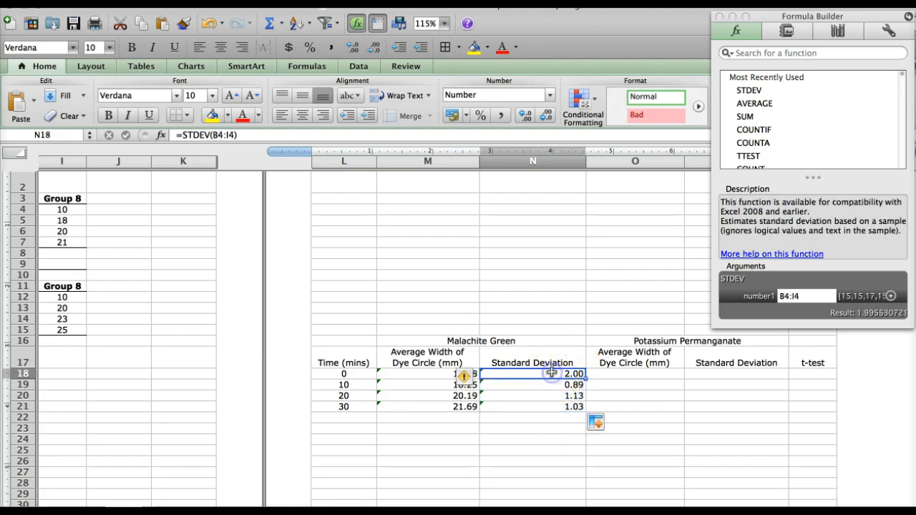
click(550, 386)
click(550, 406)
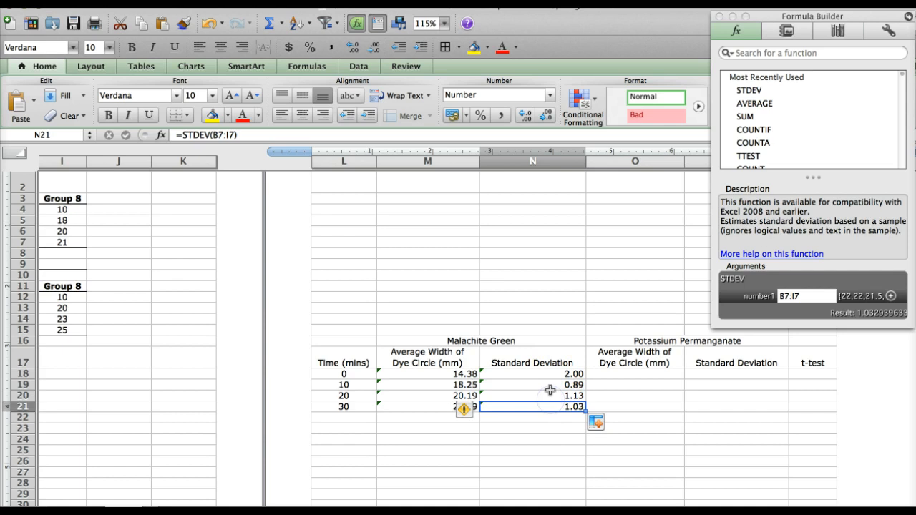
click(548, 372)
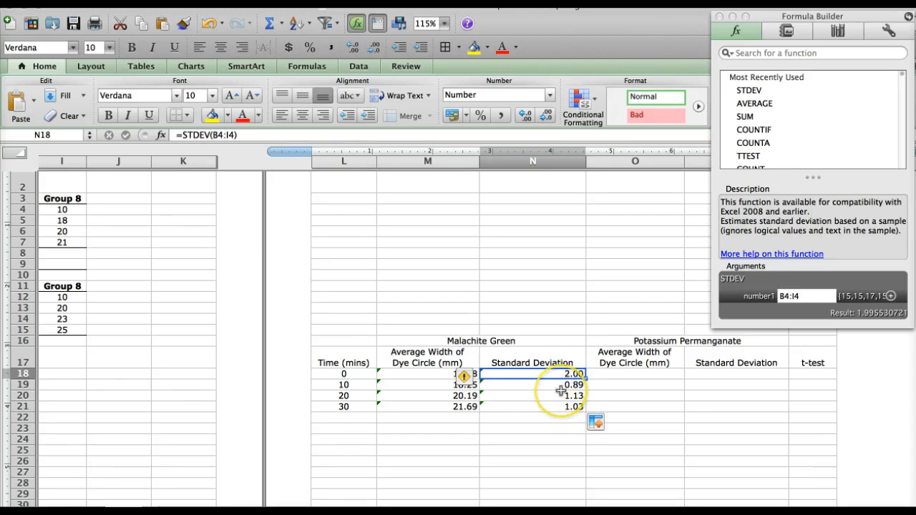
Calculate the Potassium Permanganate average dye circle width at 0 minutes in O18 with AVERAGE over B12:I12
click(627, 372)
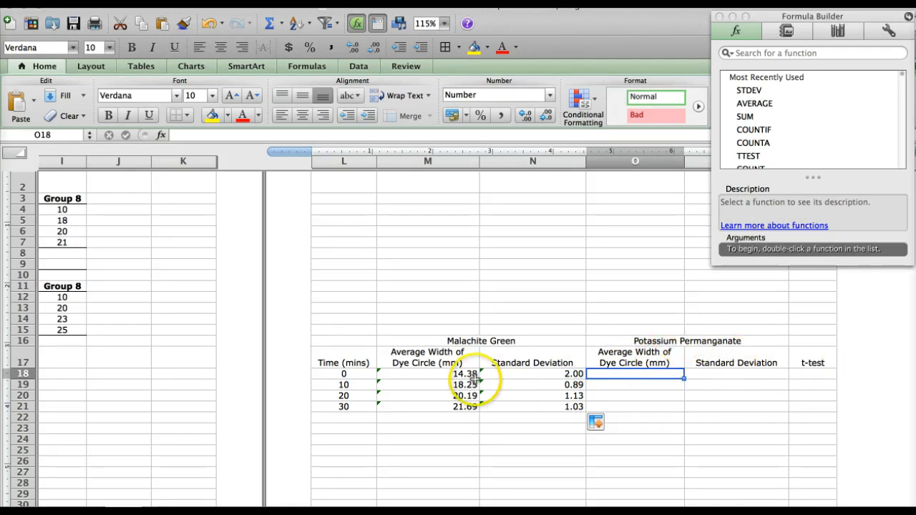
scroll(474, 380, left, 10)
scroll(475, 380, right, 10)
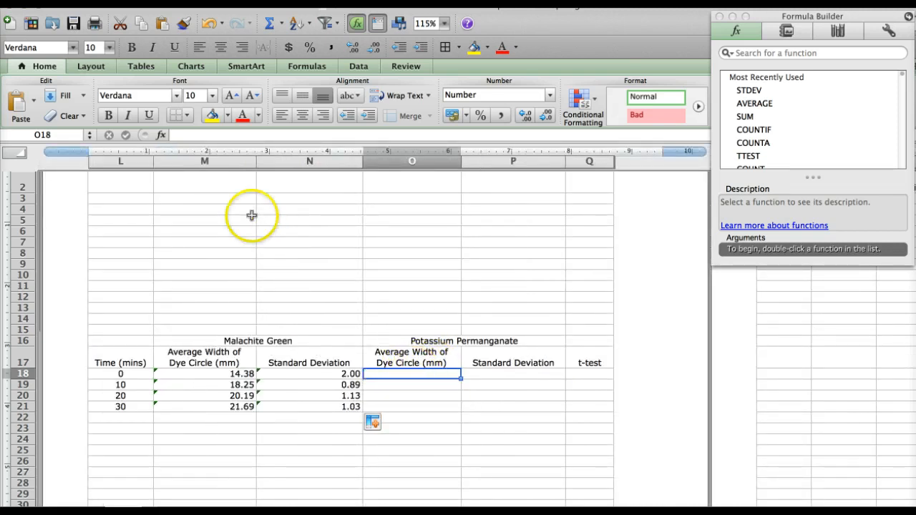
click(161, 135)
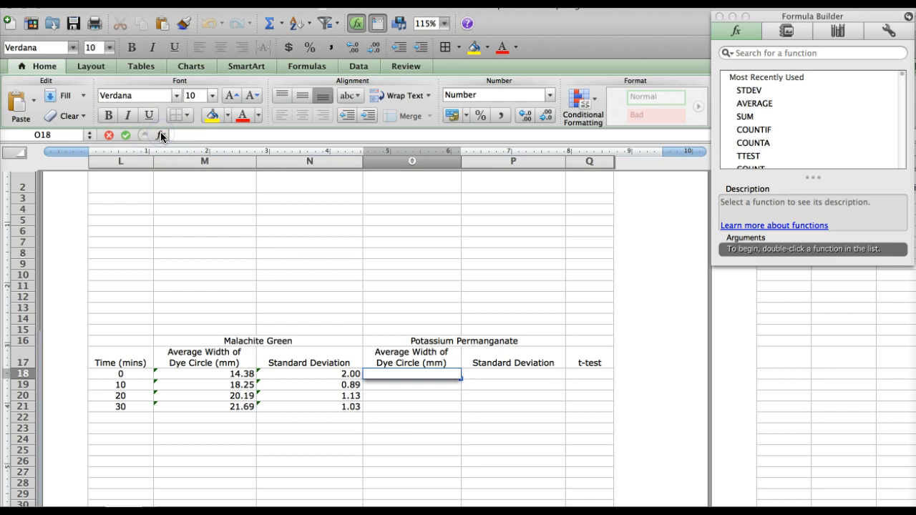
click(753, 105)
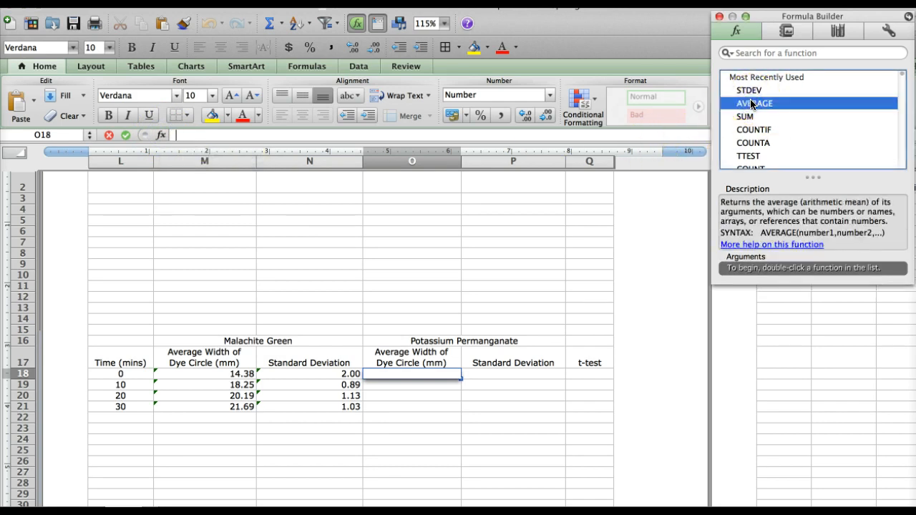
double_click(752, 104)
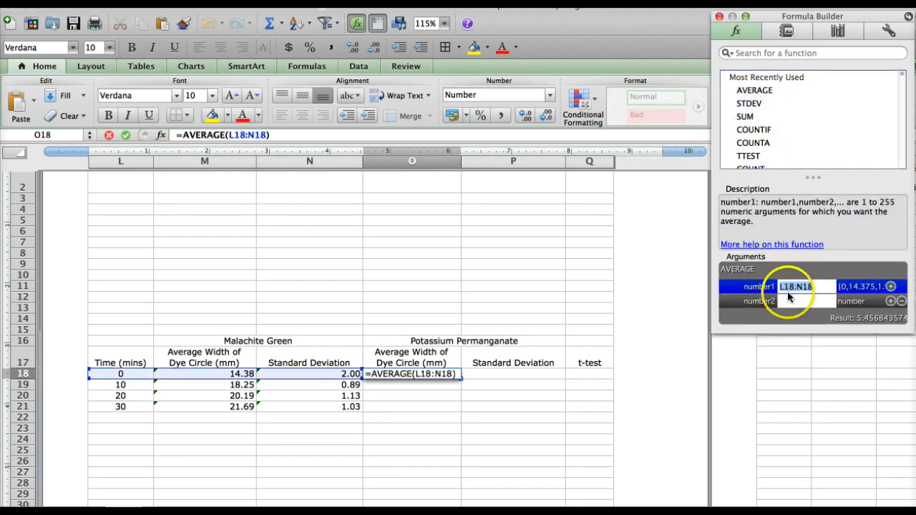
scroll(367, 322, left, 10)
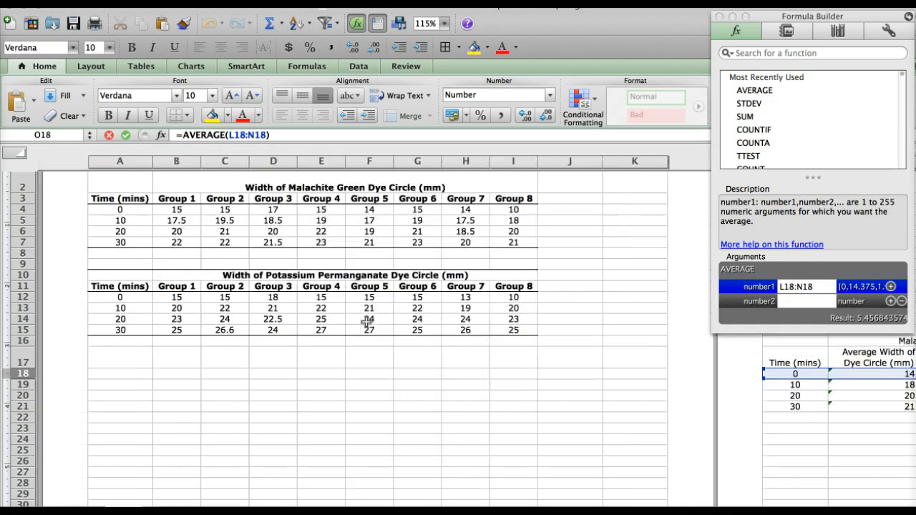
scroll(366, 322, down, 2)
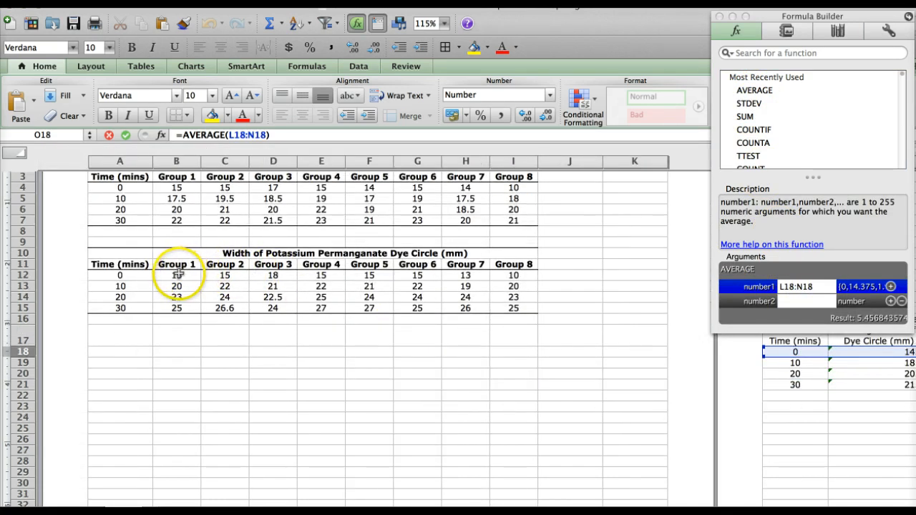
drag(178, 275, 514, 279)
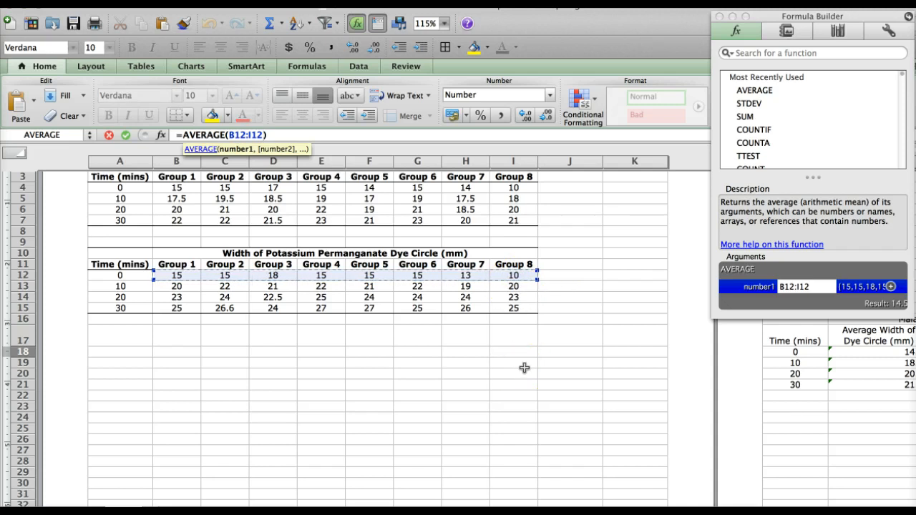
key(Return)
scroll(744, 372, right, 3)
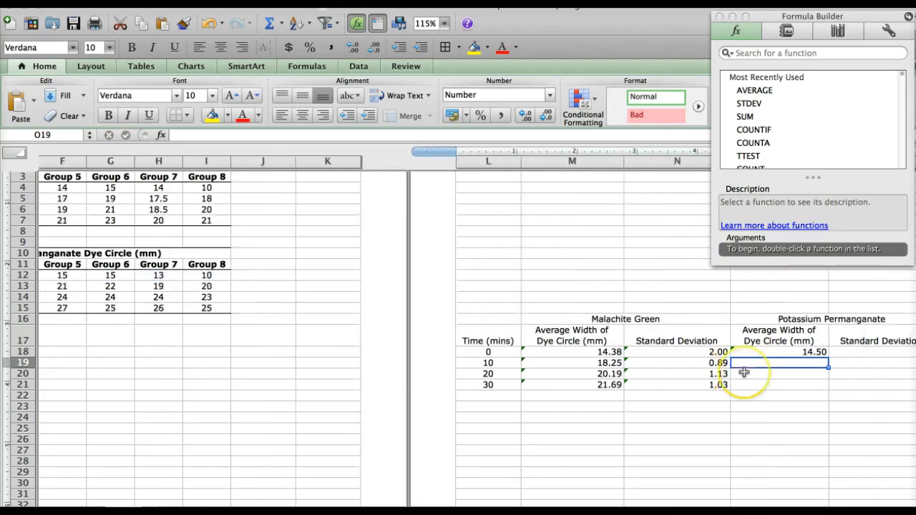
Fill the Potassium Permanganate average formula from O18 down to O21
click(719, 352)
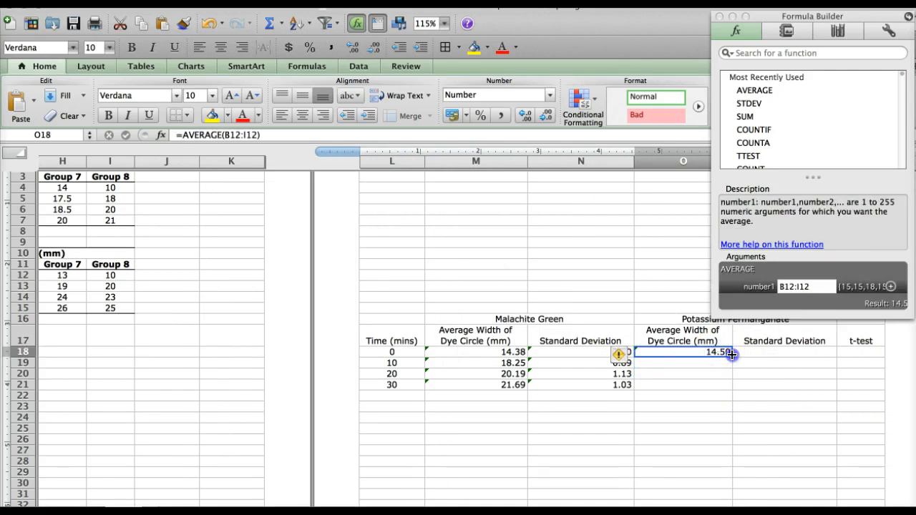
drag(732, 353, 734, 388)
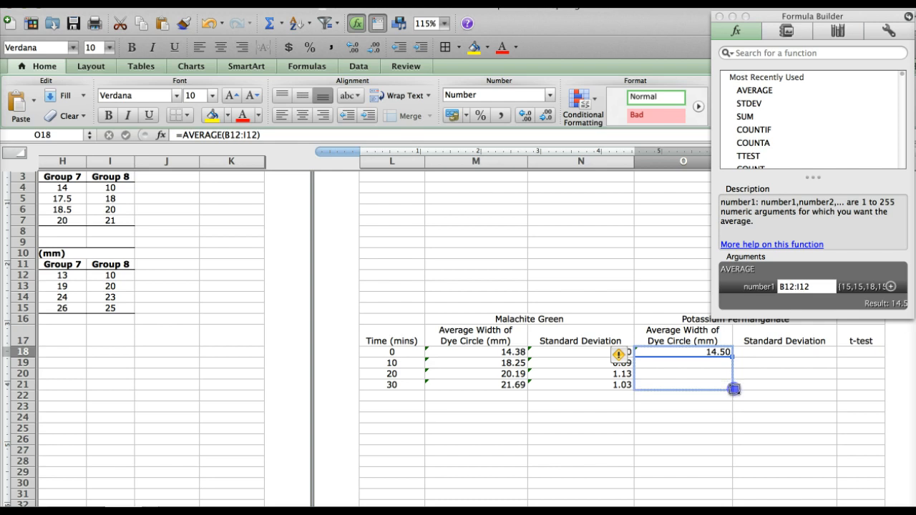
drag(734, 389, 734, 388)
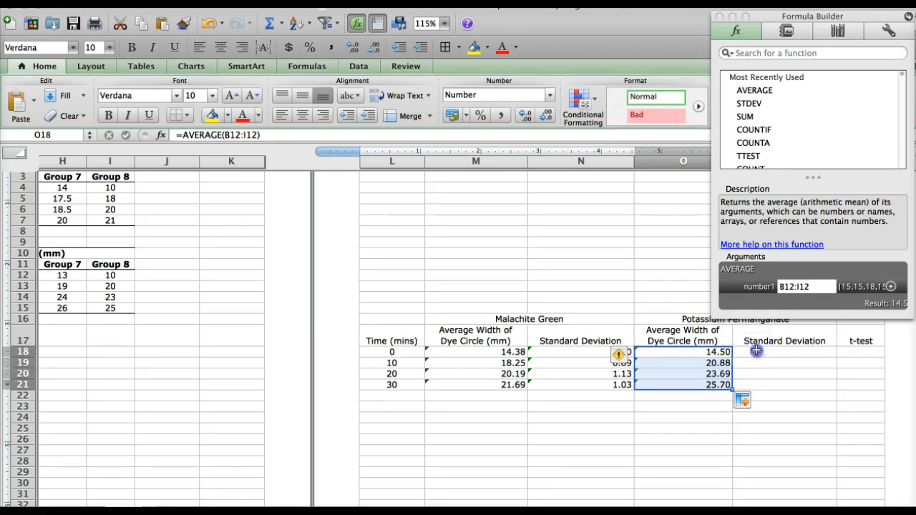
Calculate the Potassium Permanganate standard deviation at 0 minutes in P18 with STDEV over B12:I12
click(757, 350)
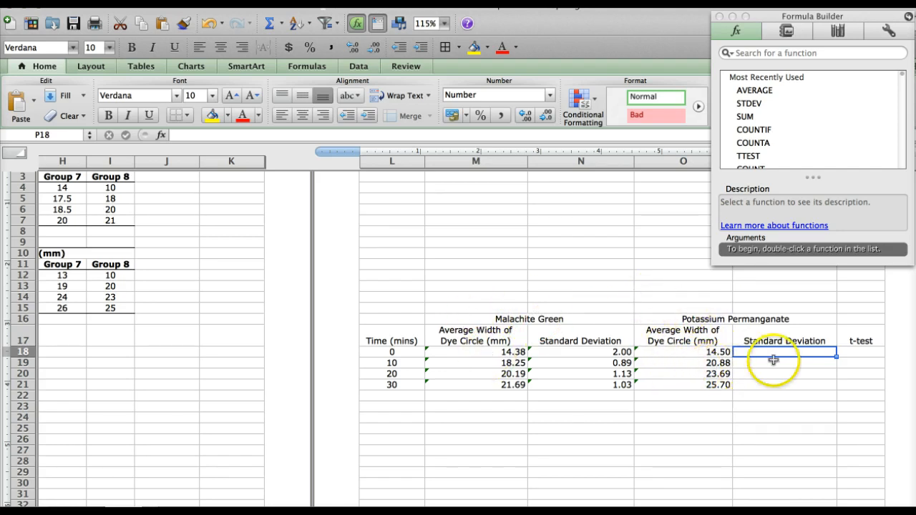
scroll(773, 360, right, 3)
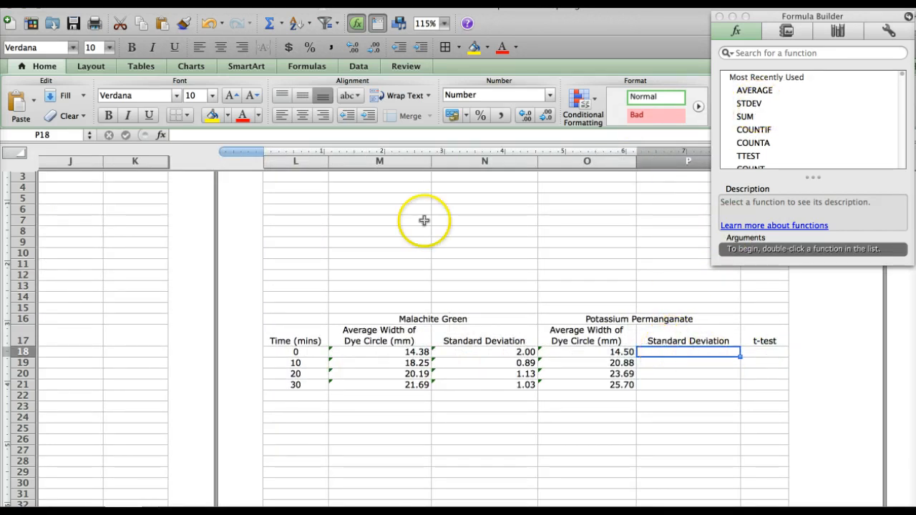
double_click(749, 105)
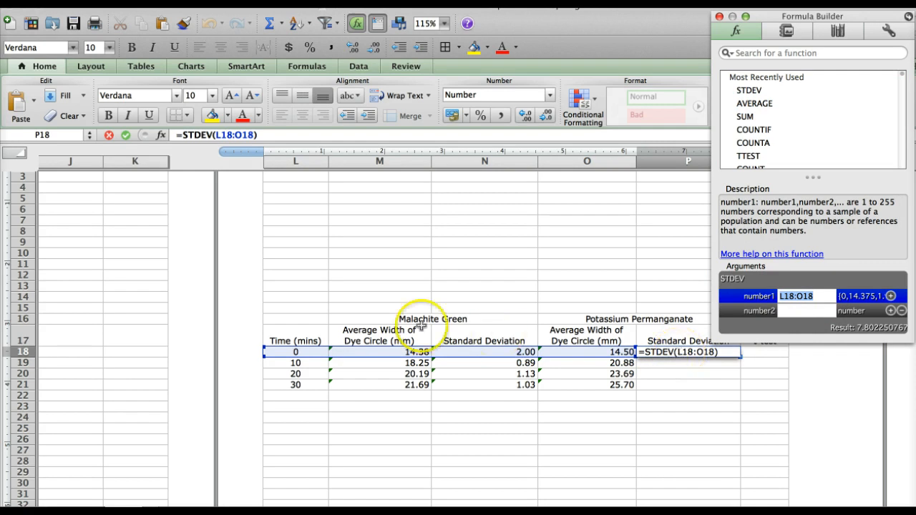
scroll(395, 336, left, 10)
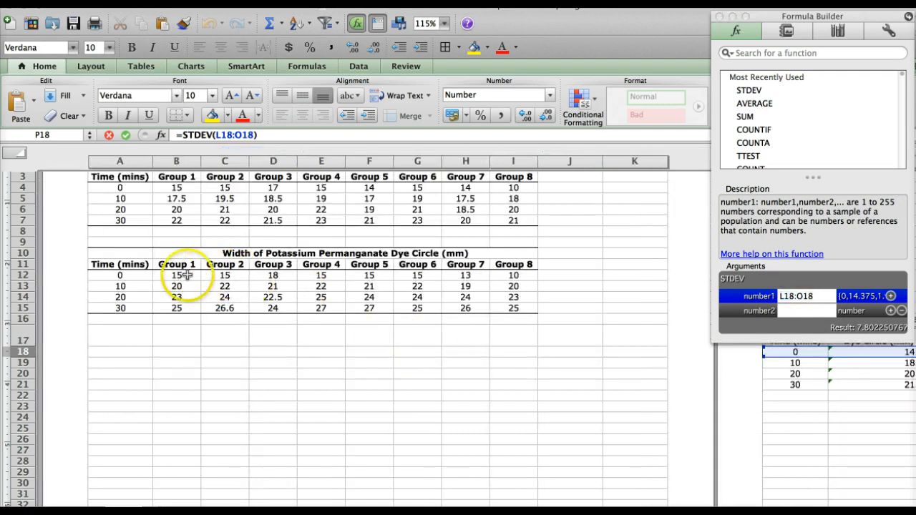
drag(175, 276, 528, 279)
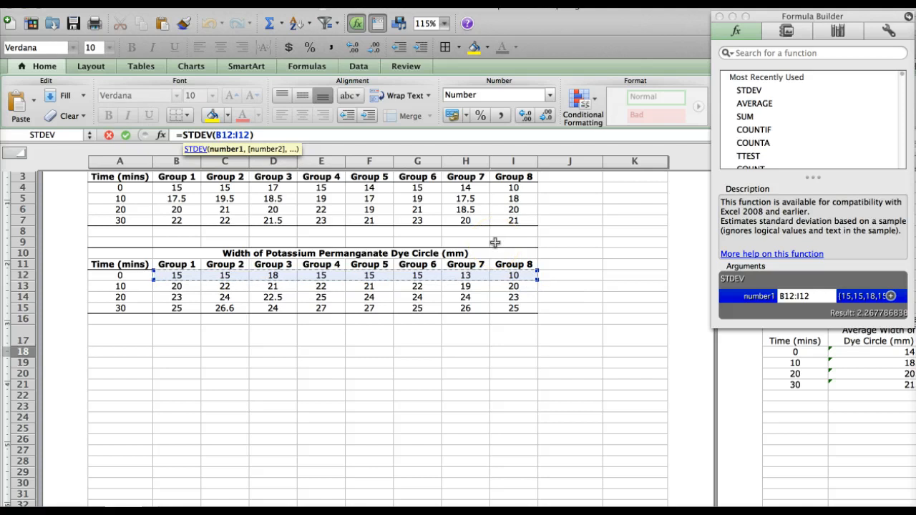
key(Return)
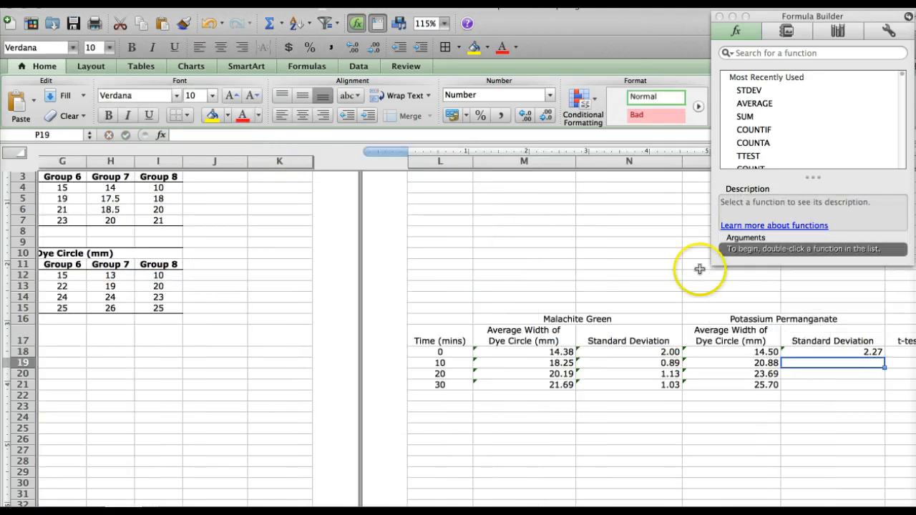
Fill the Potassium Permanganate standard deviation formula from P18 down to P21
click(848, 352)
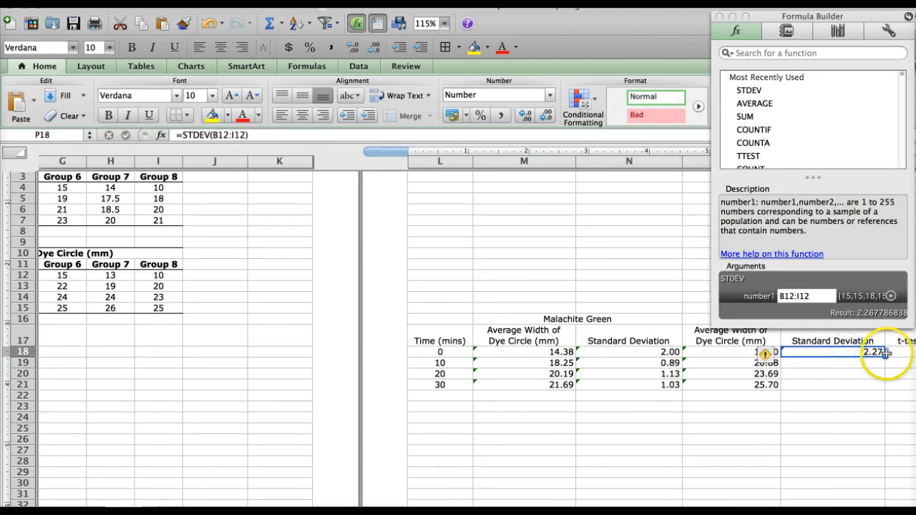
drag(885, 353, 888, 388)
scroll(813, 417, right, 3)
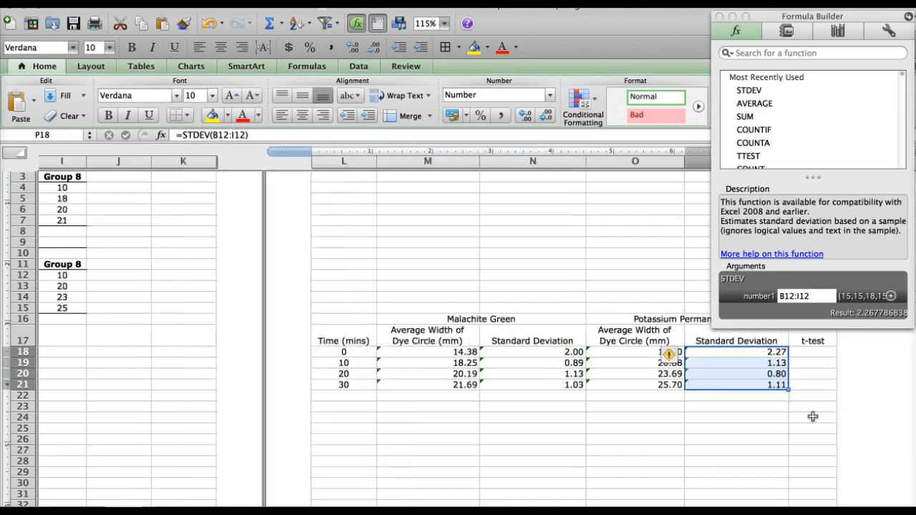
scroll(813, 416, right, 3)
mouse_move(676, 401)
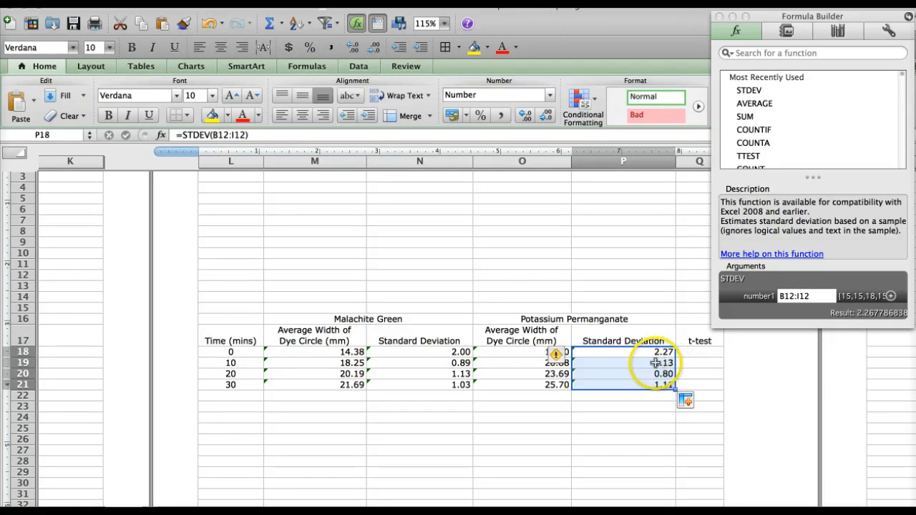
click(634, 419)
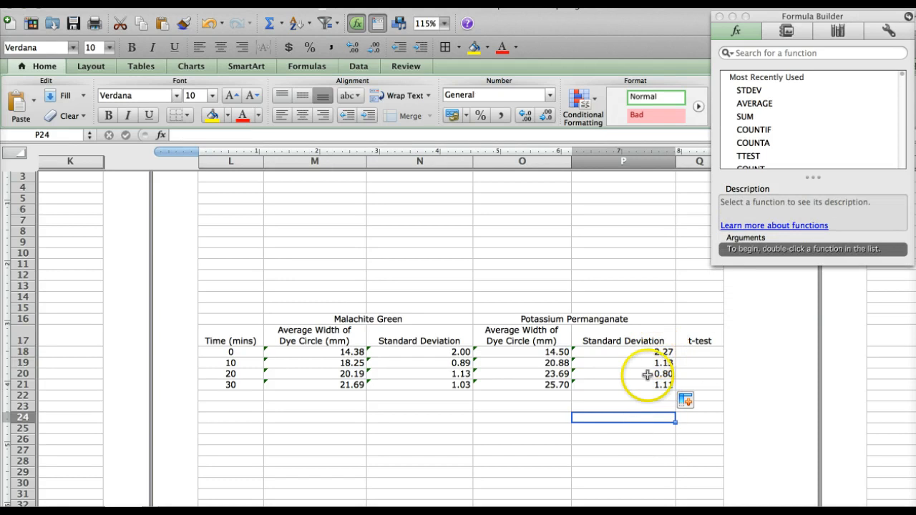